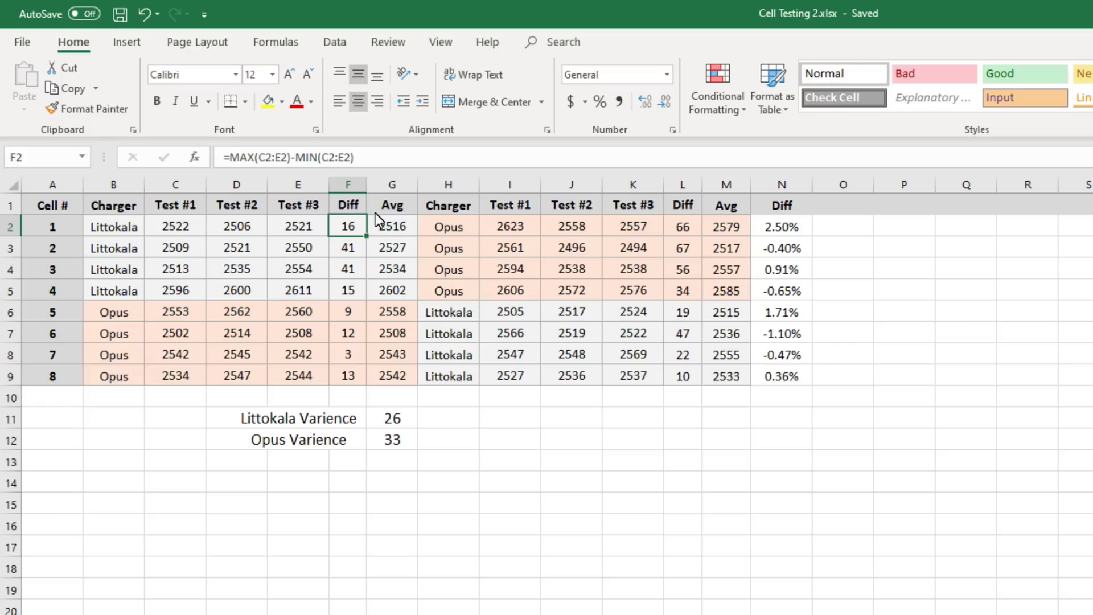
# Examine cell 1's Opus test results, the percentage differences in column N, and the Littokala and Opus variance figures.
pyautogui.moveTo(518, 227); pyautogui.dragTo(619, 233)
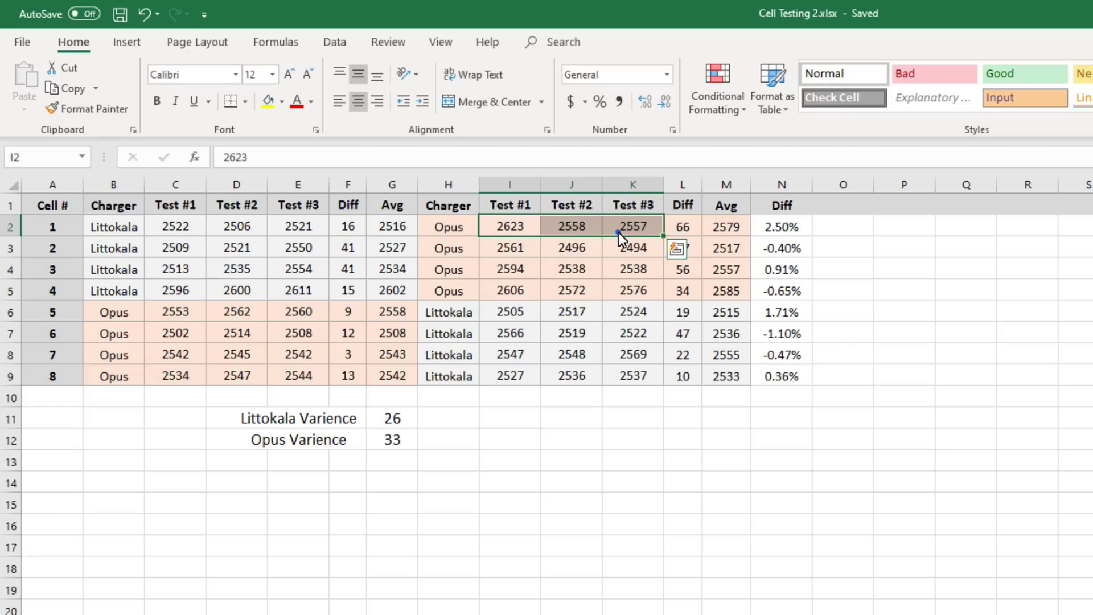
pyautogui.click(618, 233)
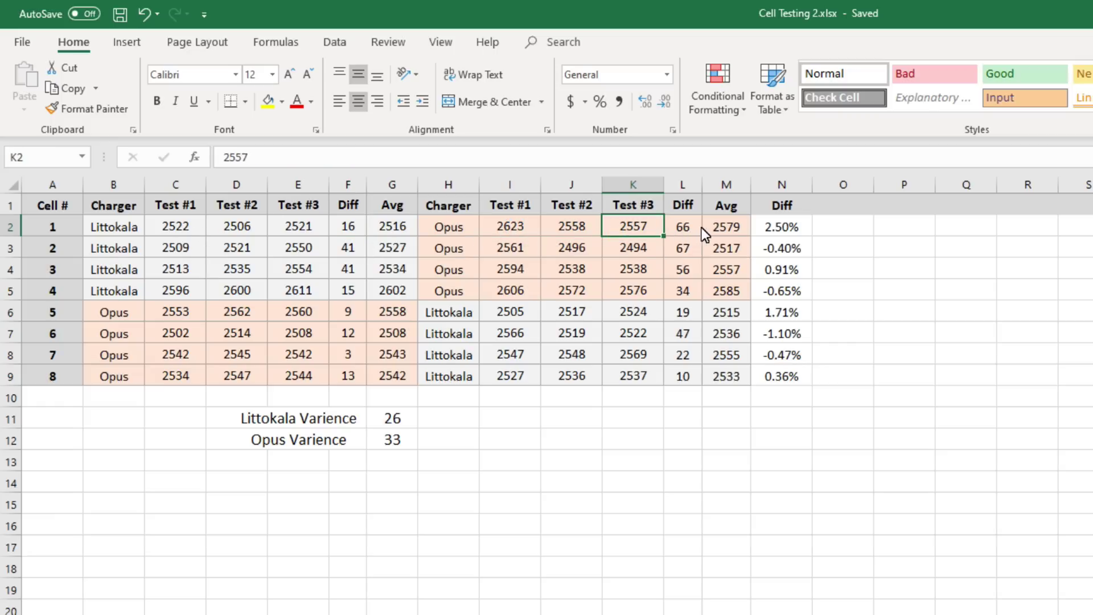
pyautogui.press('Right')
pyautogui.press('Right')
pyautogui.press('Right')
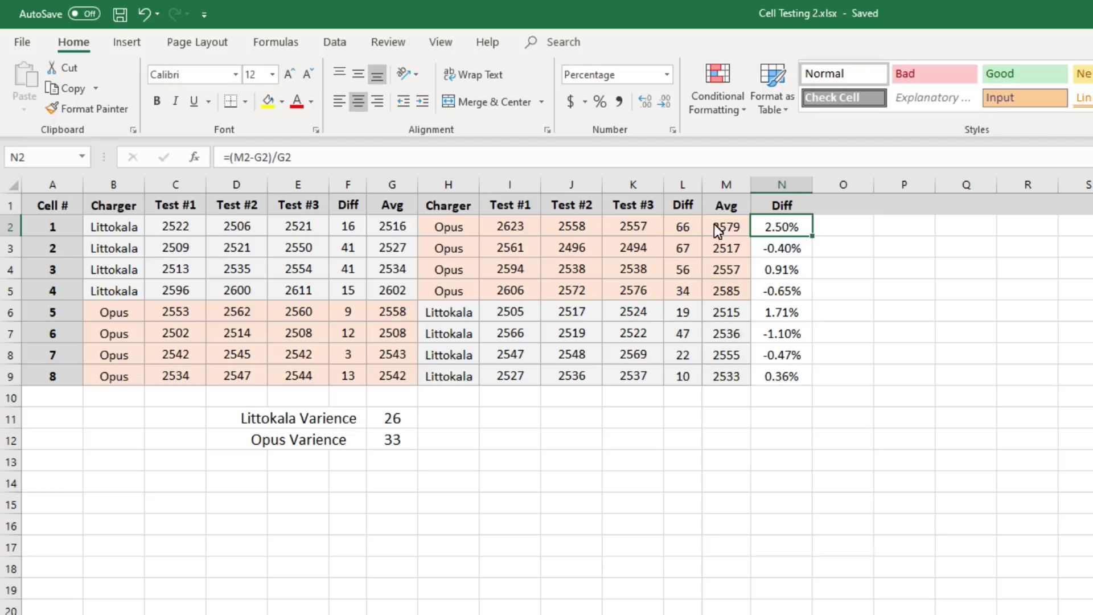
pyautogui.press('Down')
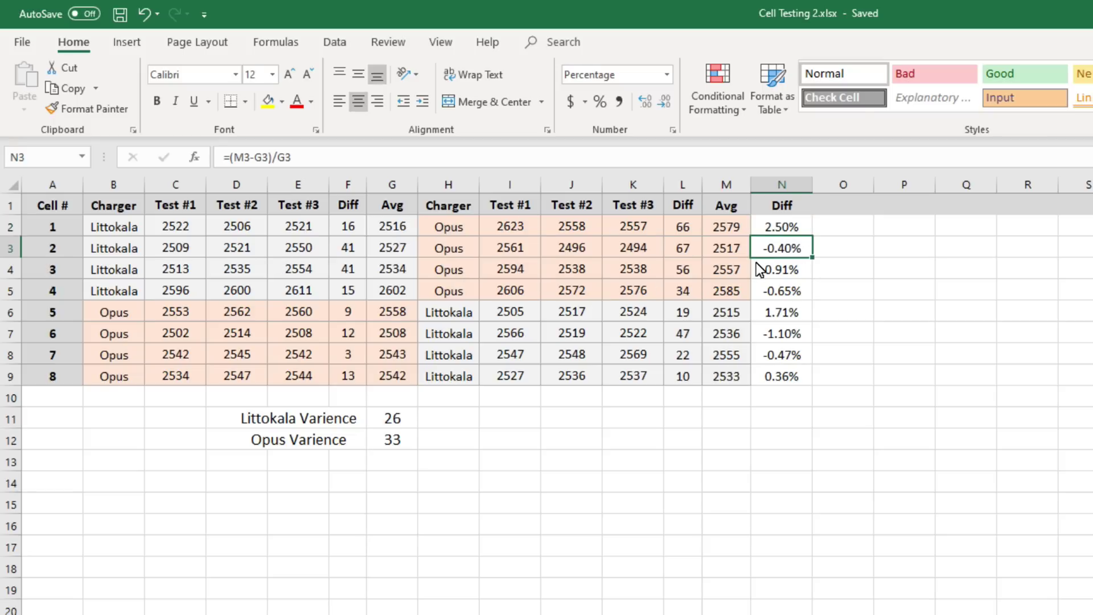
pyautogui.click(448, 460)
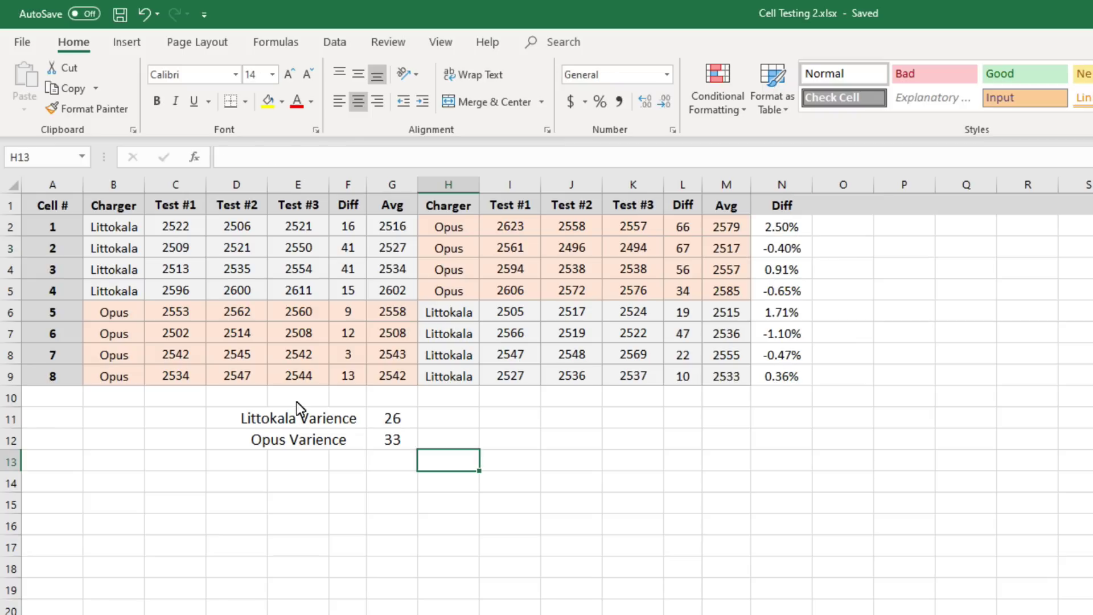
pyautogui.press('Left')
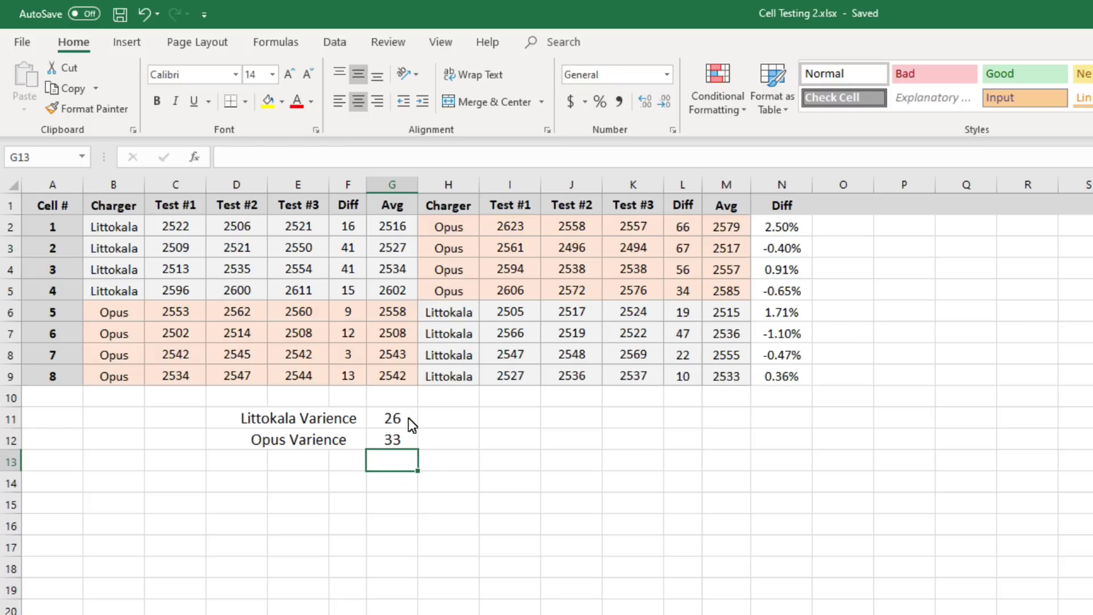
pyautogui.press('Up')
pyautogui.press('Up')
pyautogui.press('Right')
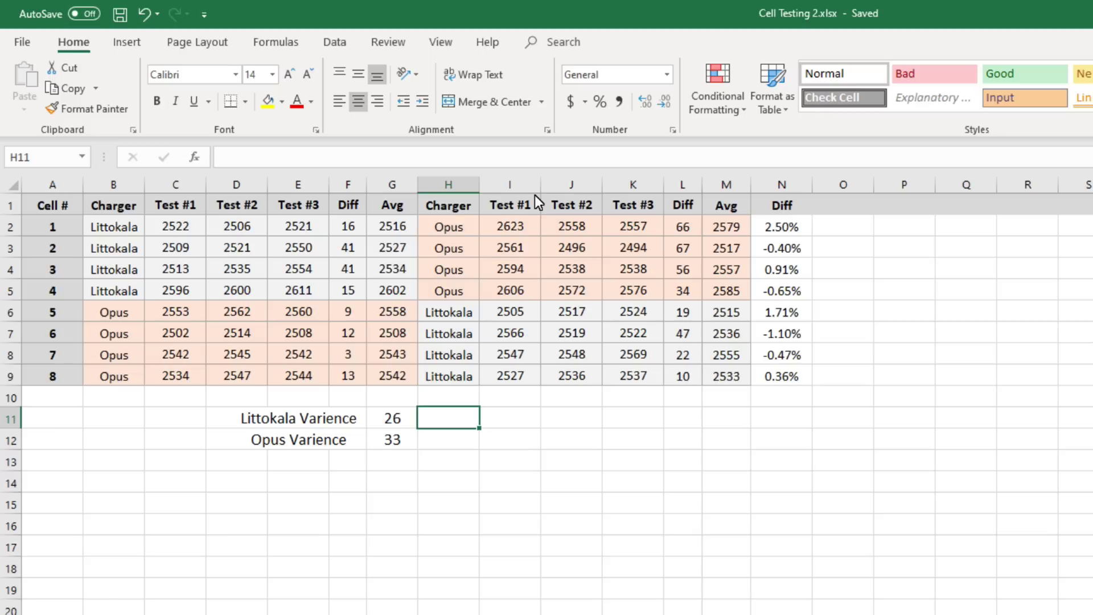
# Compare the Opus Diff ranges F6:F9 and L2:L5, and the Littokala Test #3 readings with the Opus Test #1 readings for cells 1–4.
pyautogui.moveTo(358, 313); pyautogui.dragTo(359, 375)
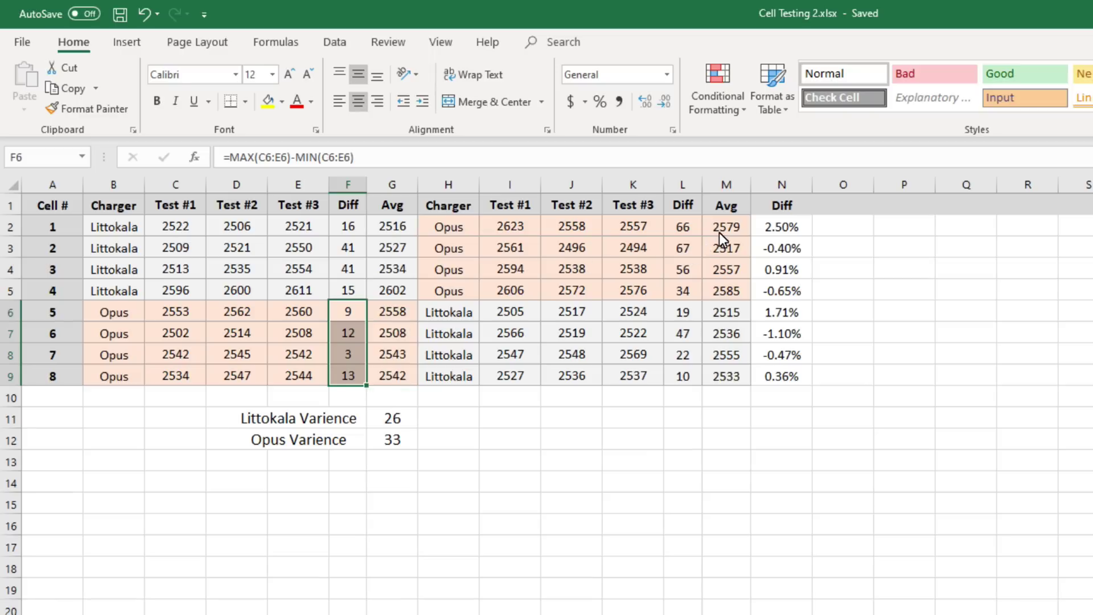
pyautogui.moveTo(702, 227); pyautogui.dragTo(696, 293)
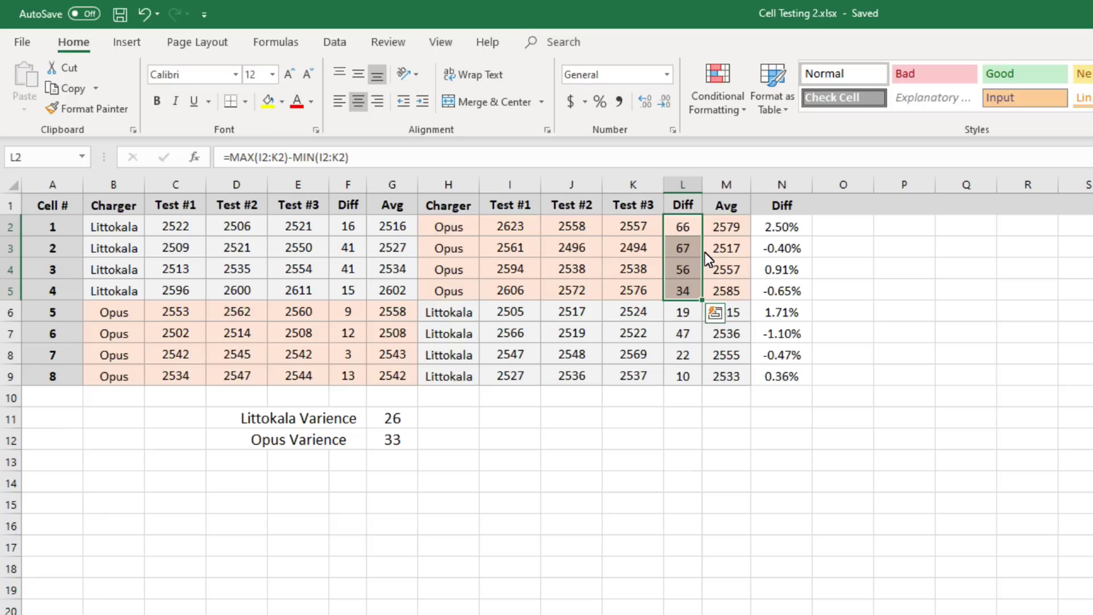
pyautogui.click(789, 268)
pyautogui.click(401, 226)
pyautogui.moveTo(323, 226); pyautogui.dragTo(318, 287)
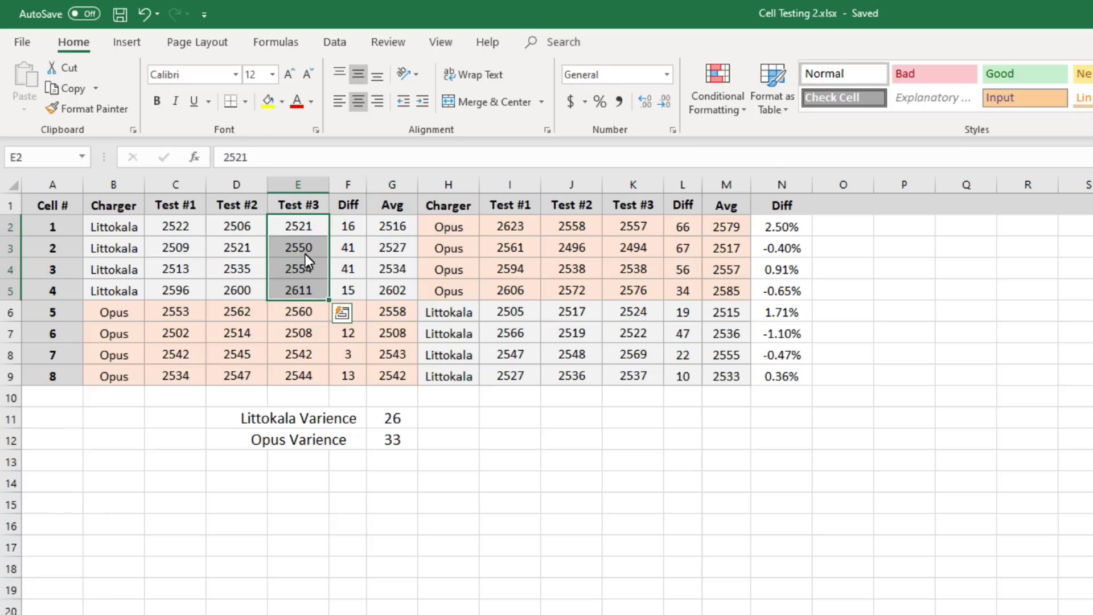
pyautogui.moveTo(526, 229); pyautogui.dragTo(521, 291)
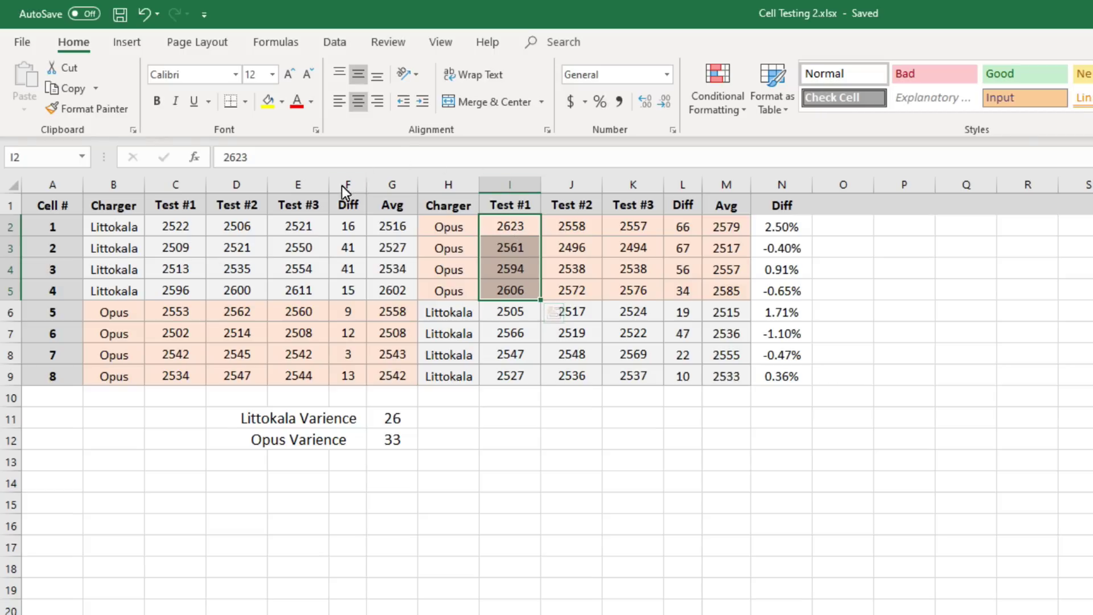
pyautogui.moveTo(509, 262)
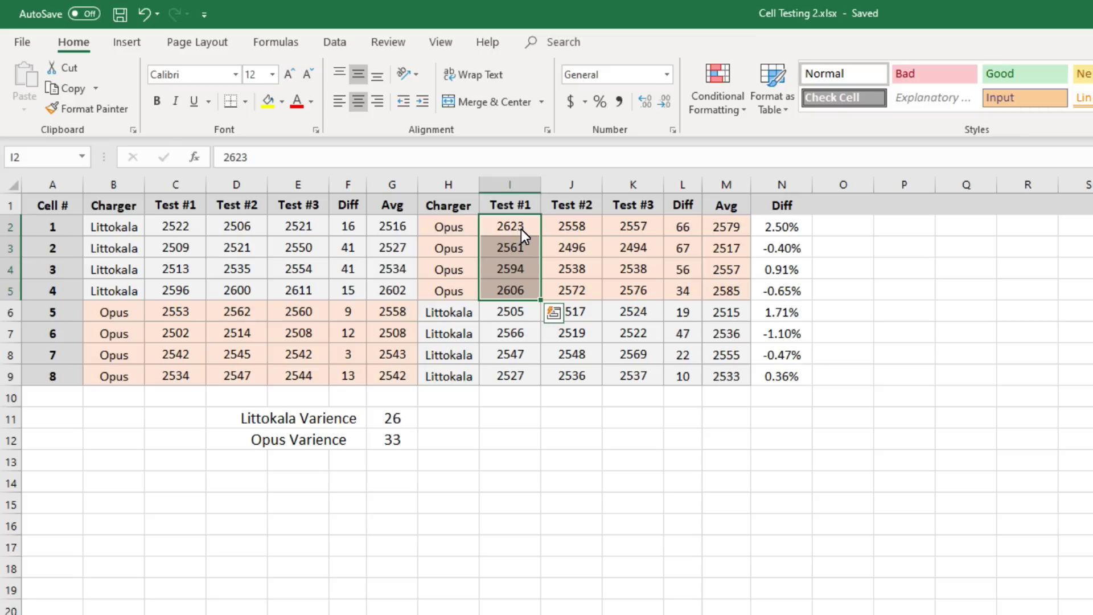
pyautogui.click(521, 184)
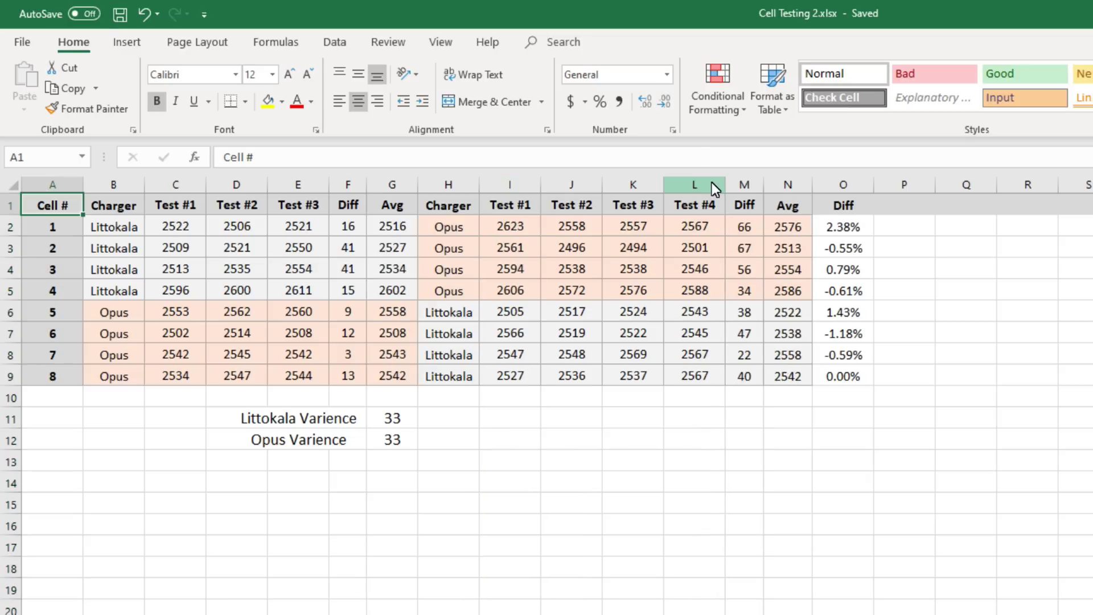
# Check the variance averages in G11:G12 and the Opus Diff values in M2:M5 with Test #4 included.
pyautogui.click(454, 437)
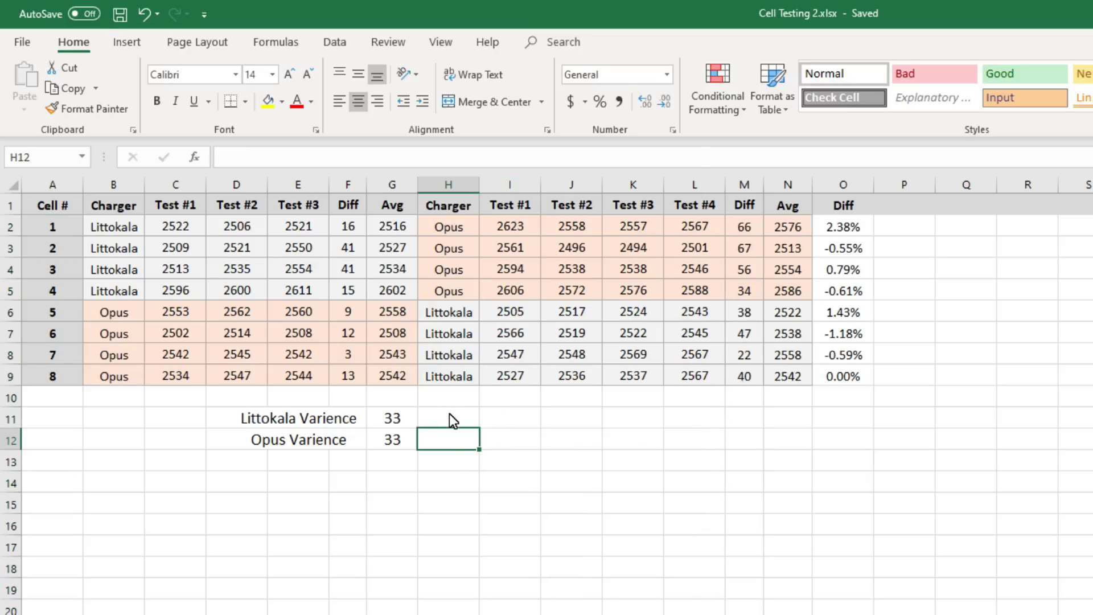
pyautogui.moveTo(408, 422); pyautogui.dragTo(406, 433)
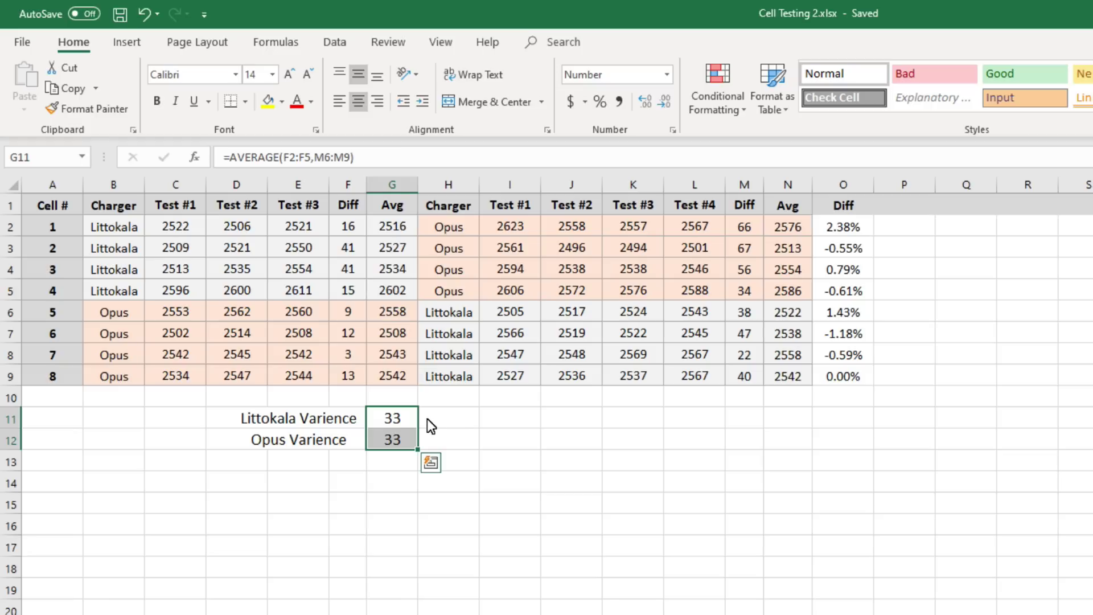
pyautogui.click(427, 419)
pyautogui.moveTo(745, 227); pyautogui.dragTo(745, 290)
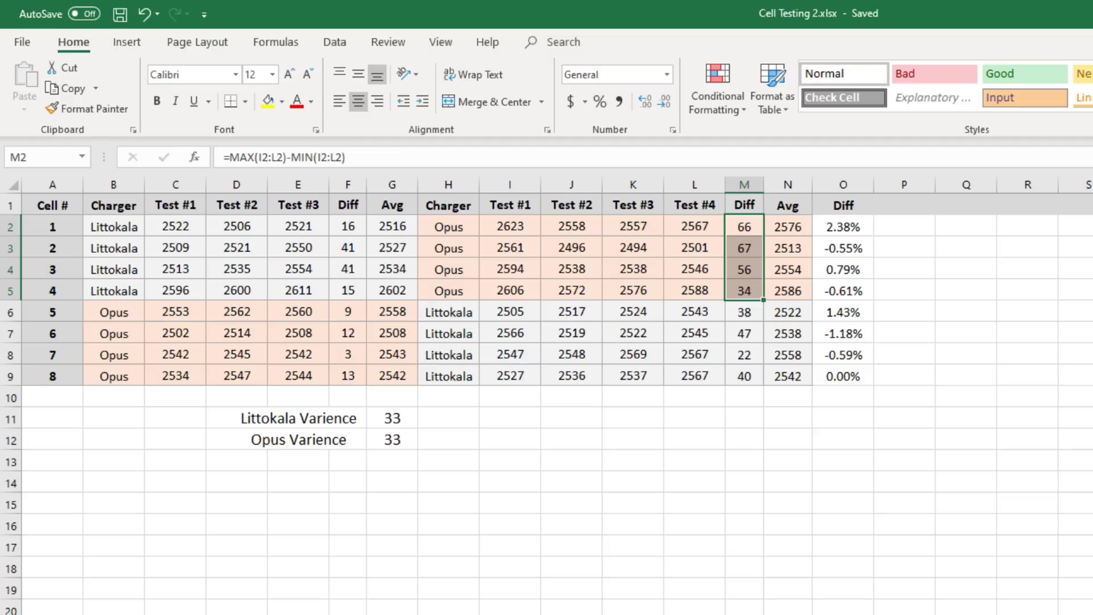
# Delete the second charger round's Test #1 column (column I) from the results table.
pyautogui.hotkey('ctrl', 'z')
pyautogui.hotkey('ctrl', 'y')
pyautogui.click(524, 187)
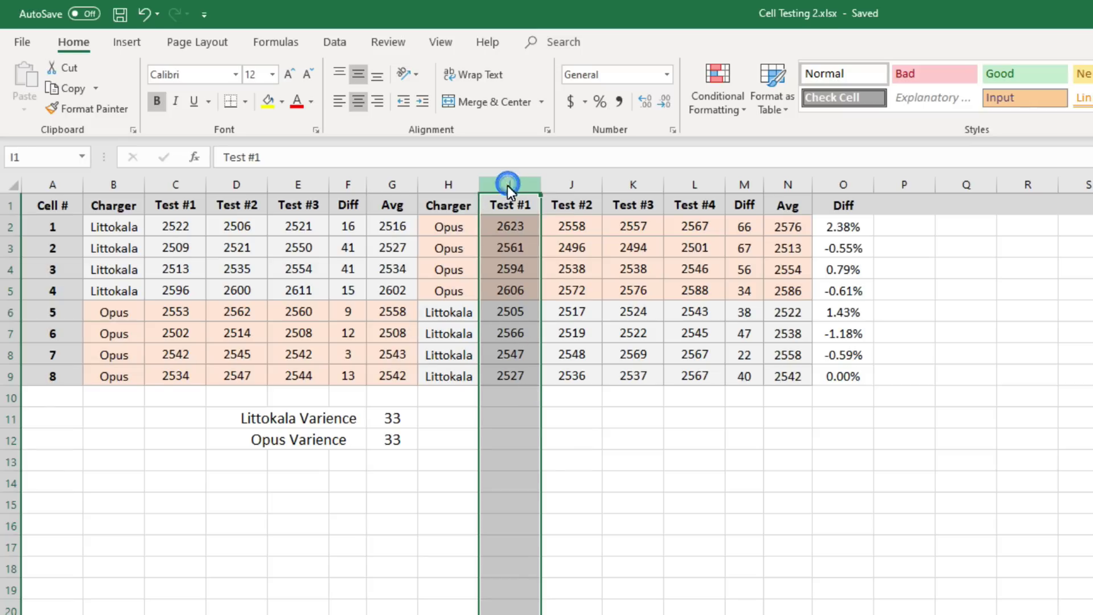
pyautogui.hotkey('ctrl', '-')
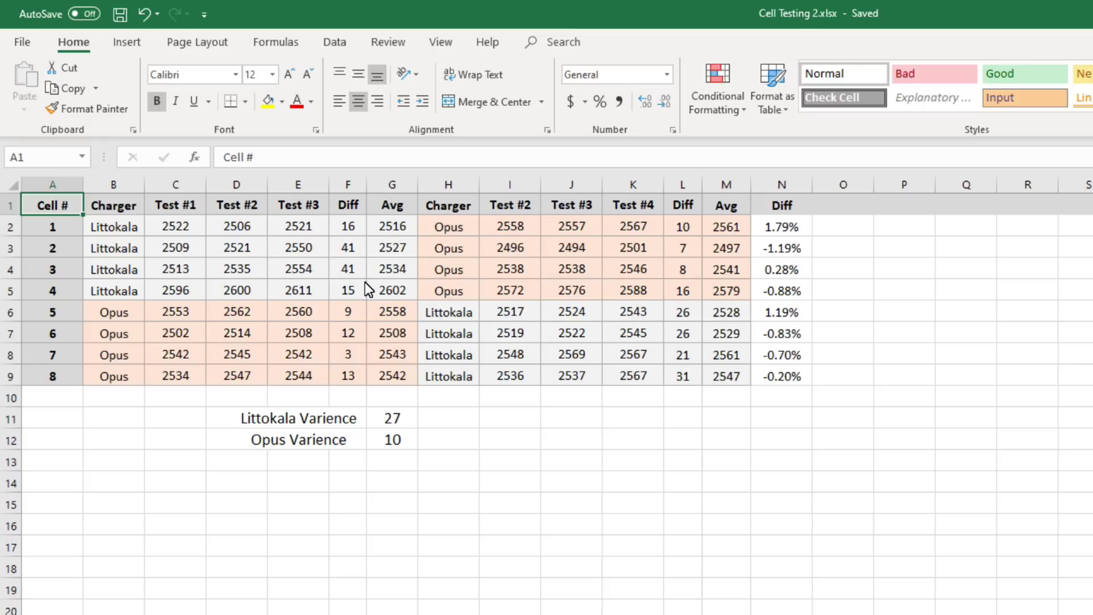
# Review the recalculated variance figures, the whole results table A1:N9 and the percentage difference formula in N2.
pyautogui.click(442, 443)
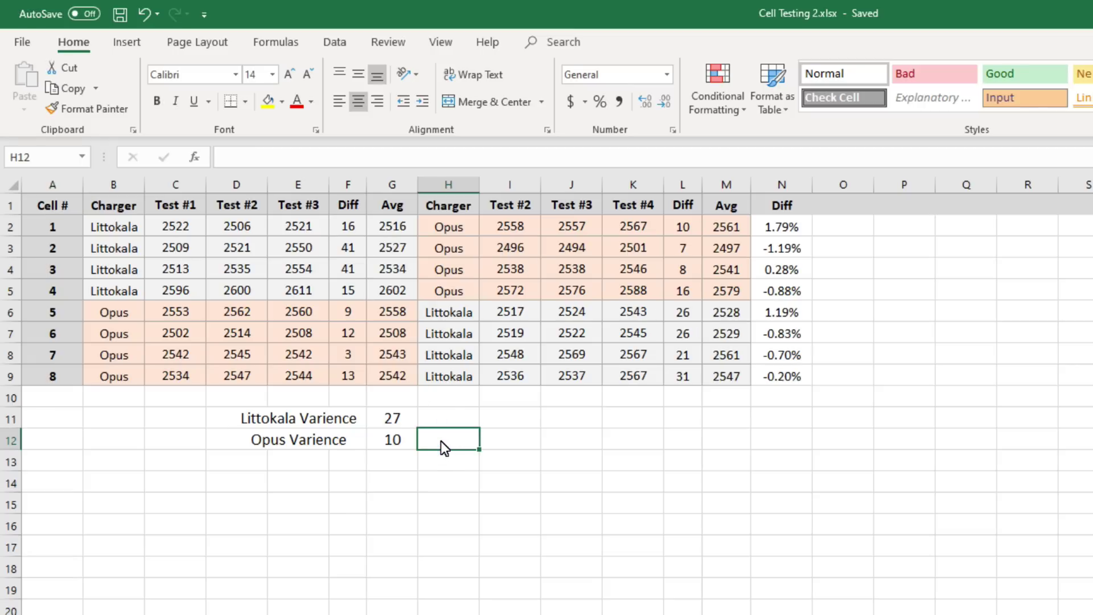
pyautogui.click(457, 421)
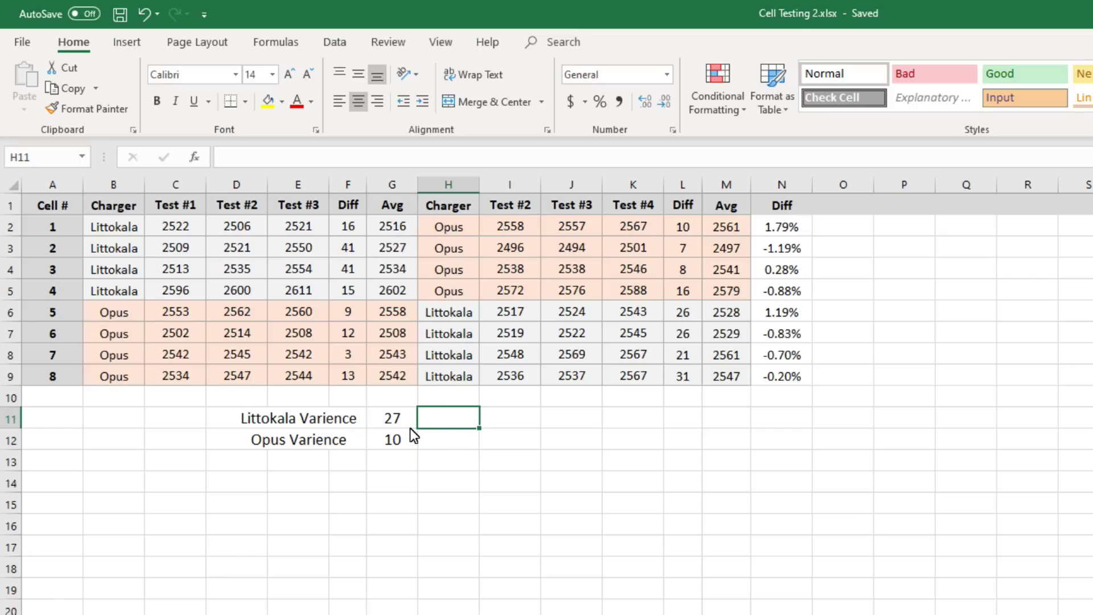
pyautogui.moveTo(53, 205); pyautogui.dragTo(776, 376)
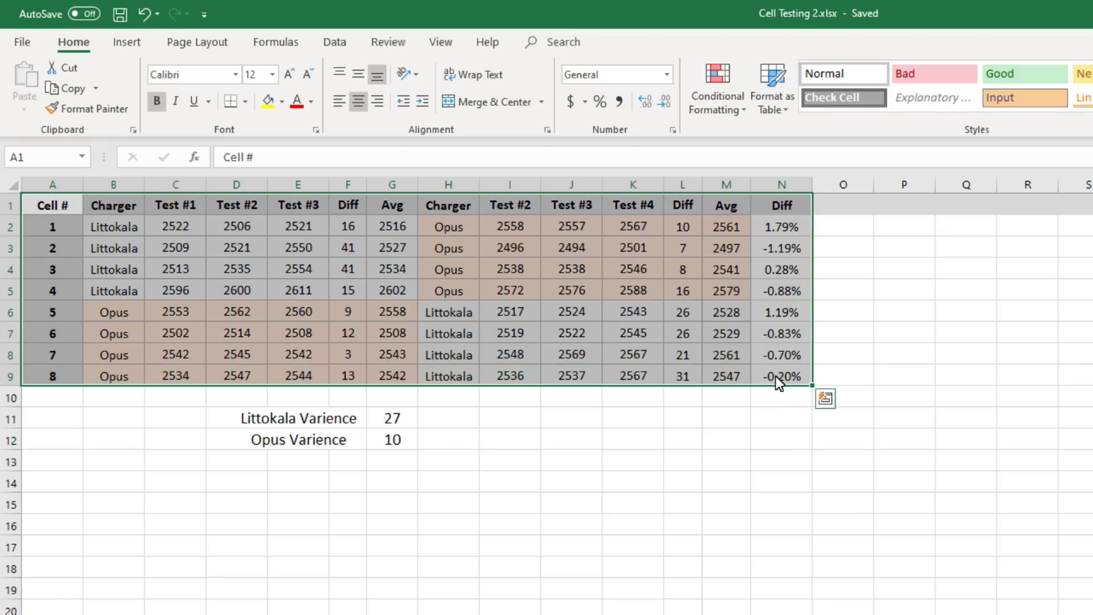
pyautogui.click(825, 439)
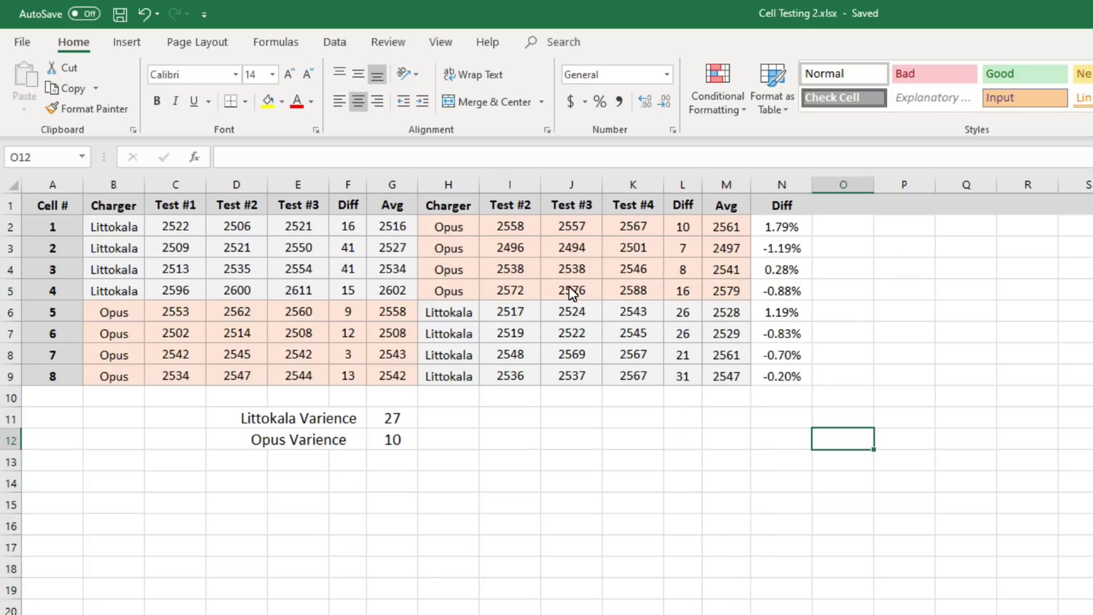
pyautogui.click(808, 232)
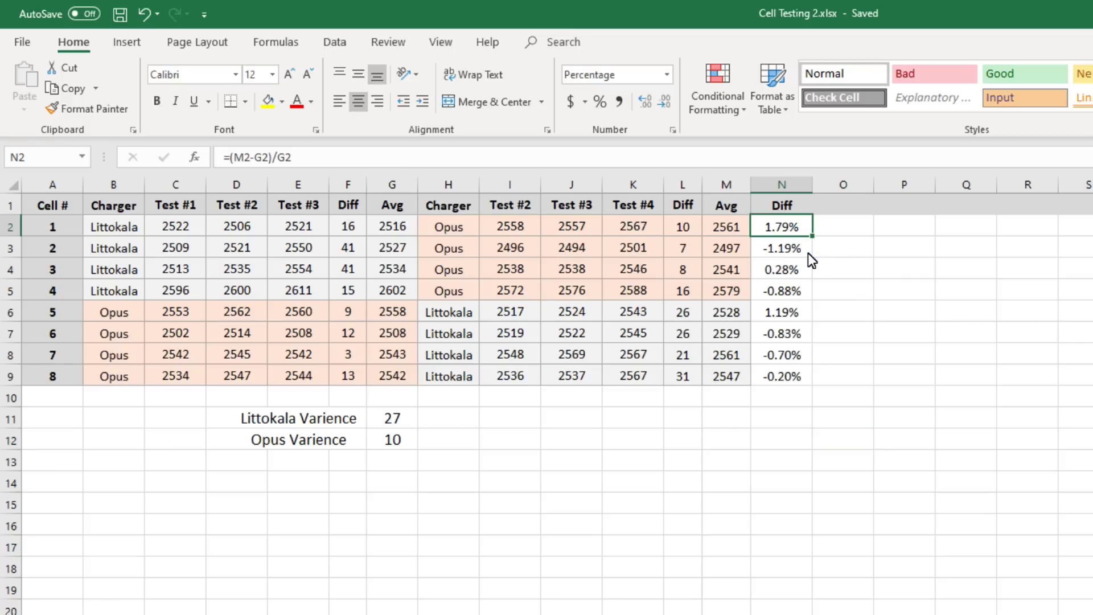
pyautogui.click(869, 372)
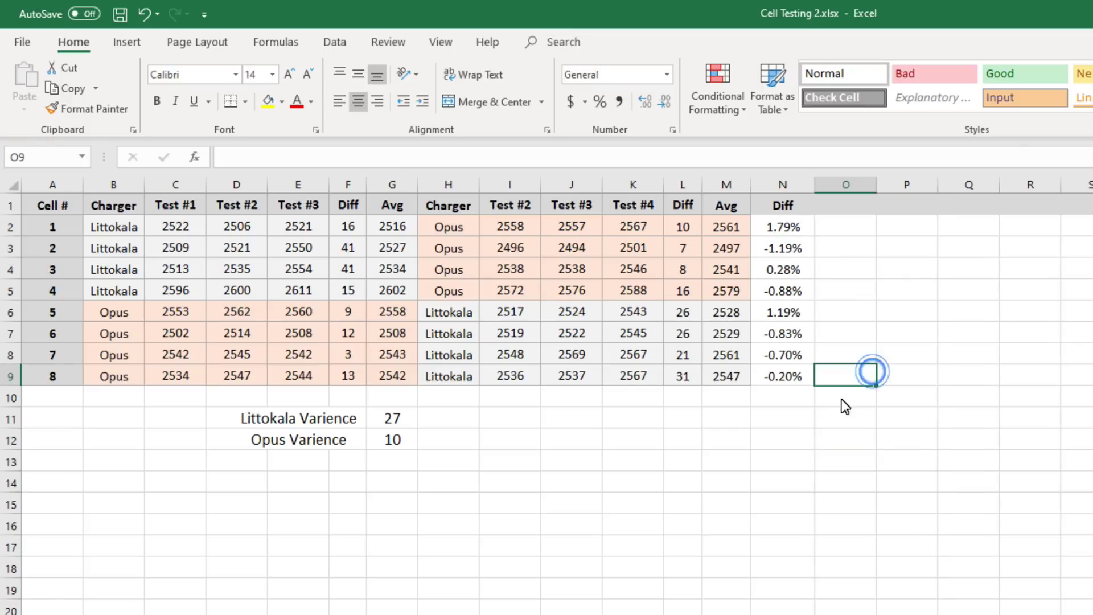
# Average the percentage differences N2:N9 in cell N10 with an AVERAGE formula.
pyautogui.click(797, 399)
pyautogui.write('=')
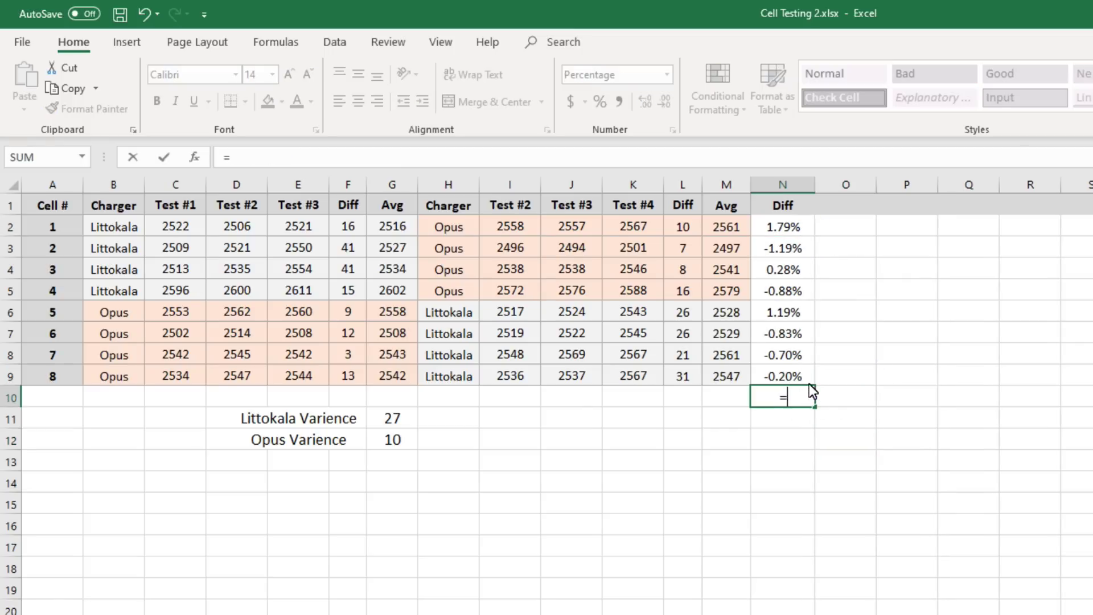
pyautogui.write('average(')
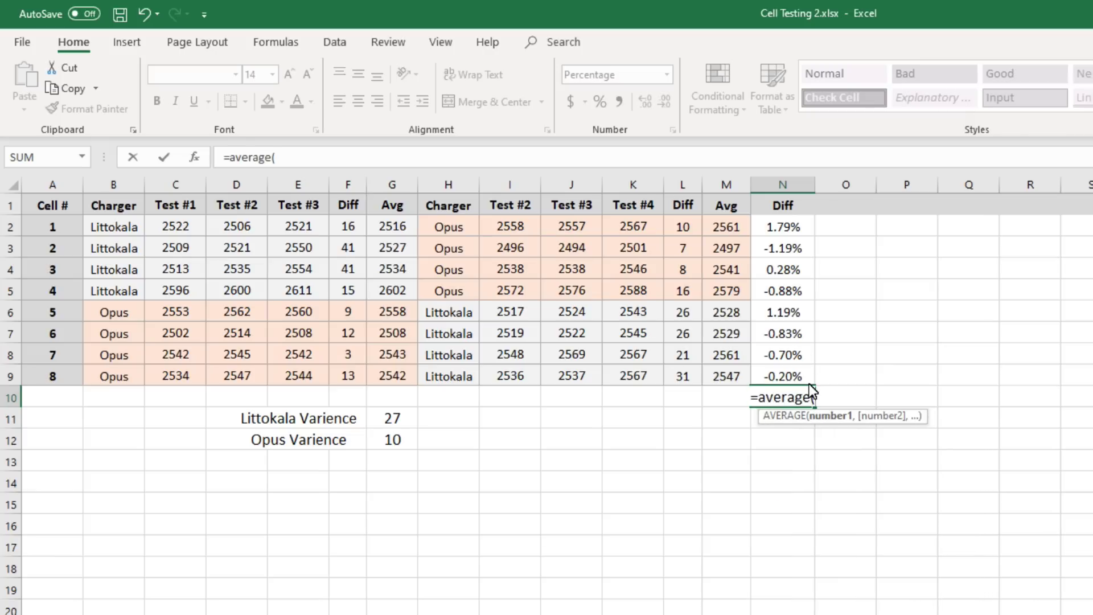
pyautogui.moveTo(789, 227); pyautogui.dragTo(785, 367)
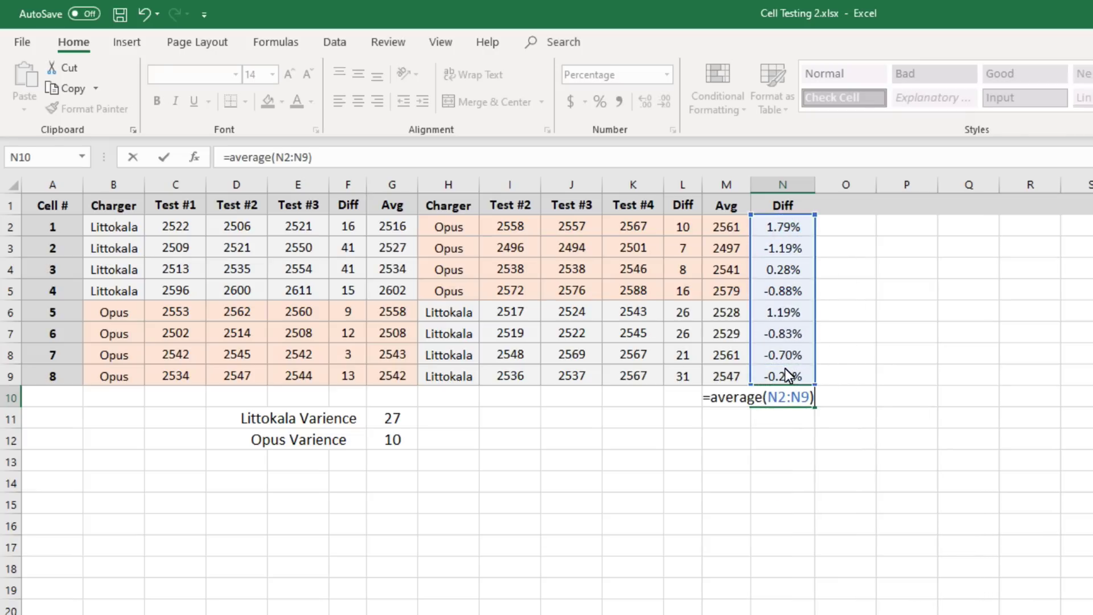
pyautogui.press('Return')
pyautogui.click(808, 400)
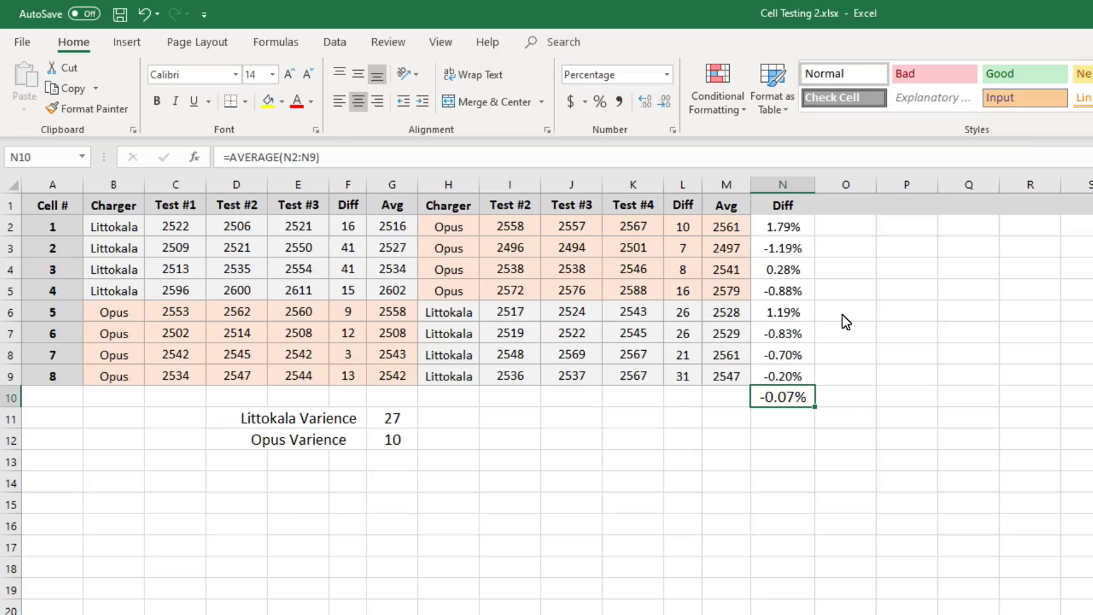
# Label the average with "at 500mA" in cell O10.
pyautogui.click(838, 399)
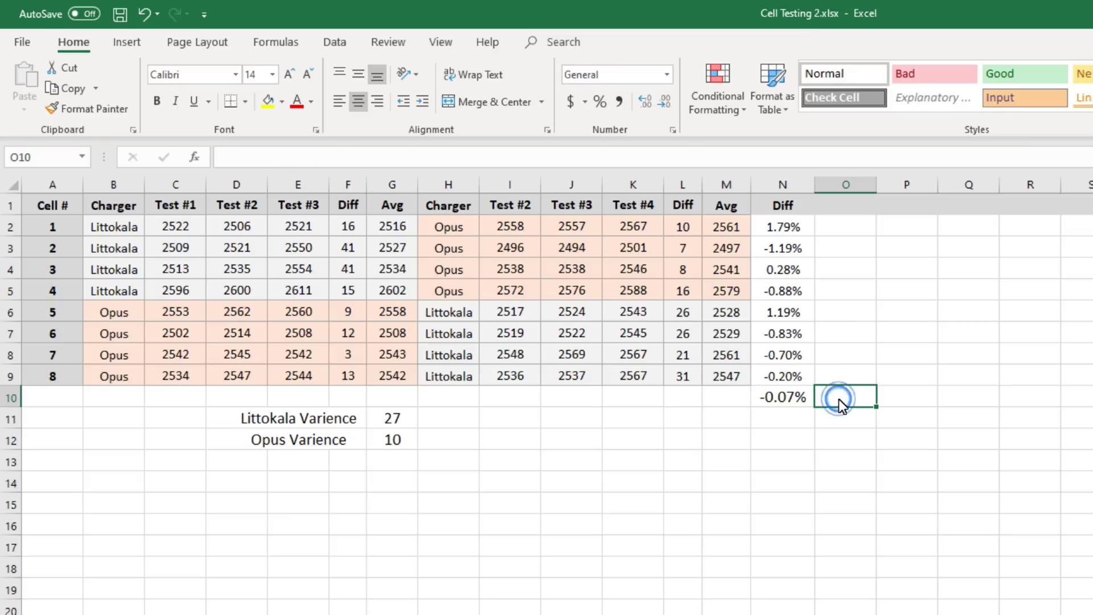
pyautogui.write('at 500mA')
pyautogui.press('Return')
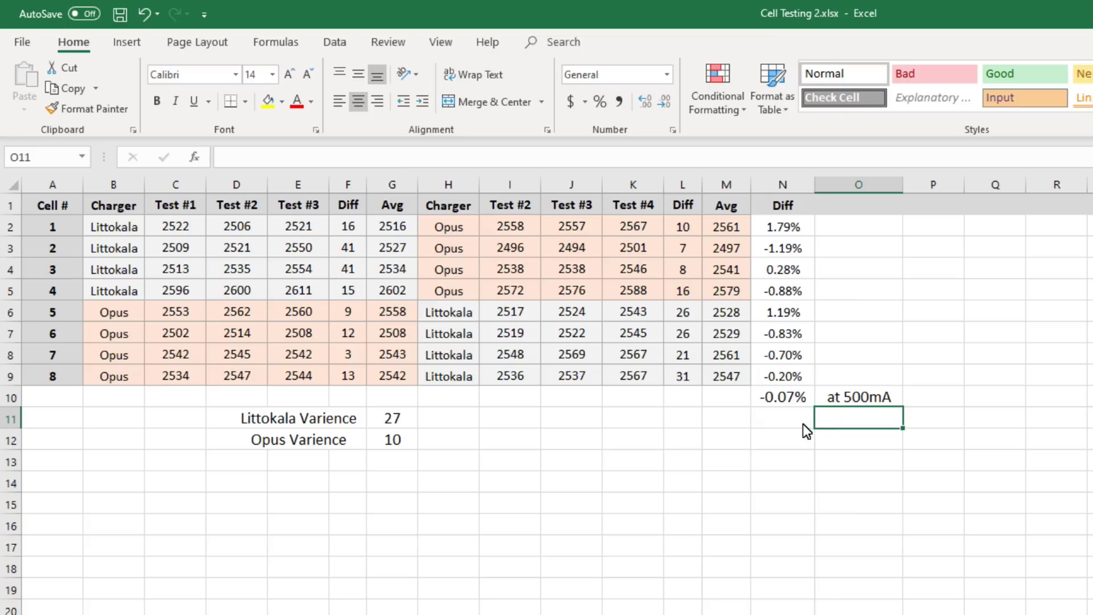
pyautogui.moveTo(799, 417); pyautogui.dragTo(843, 422)
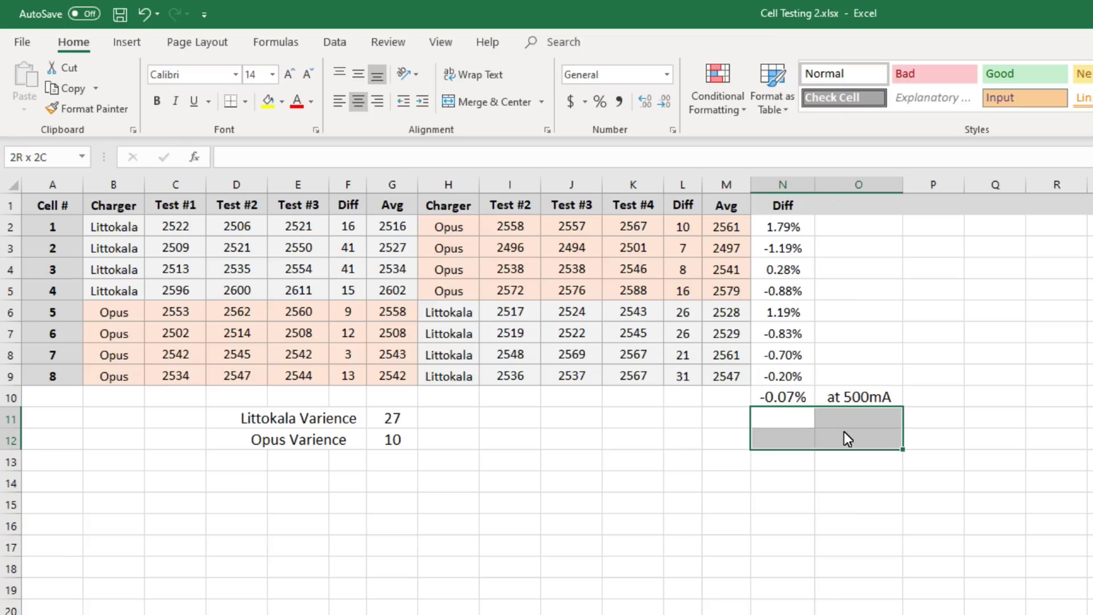
pyautogui.click(844, 434)
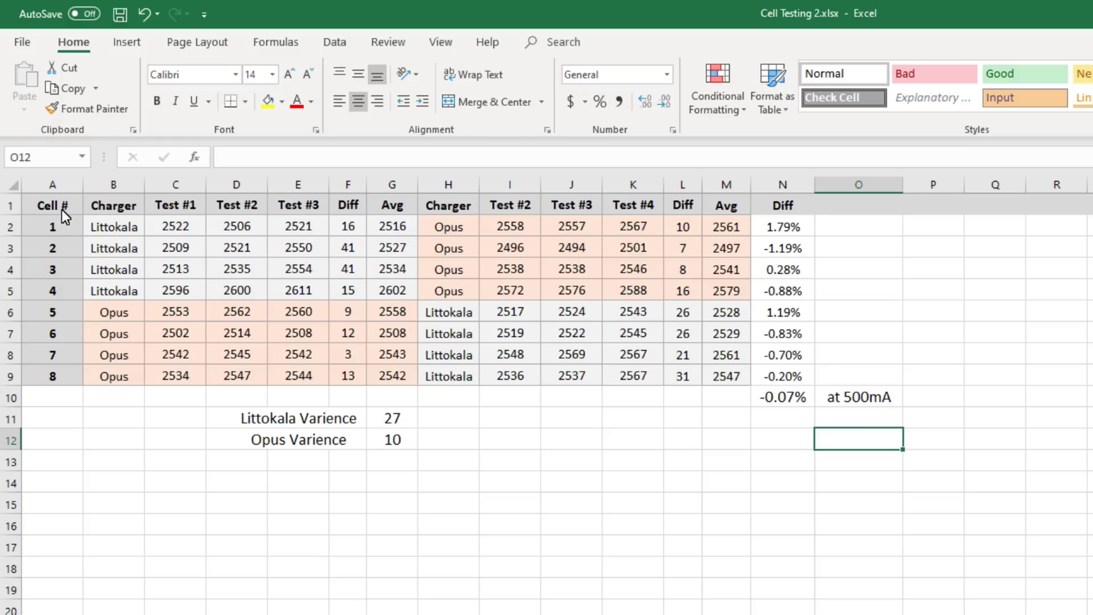
pyautogui.hotkey('ctrl', 'space')
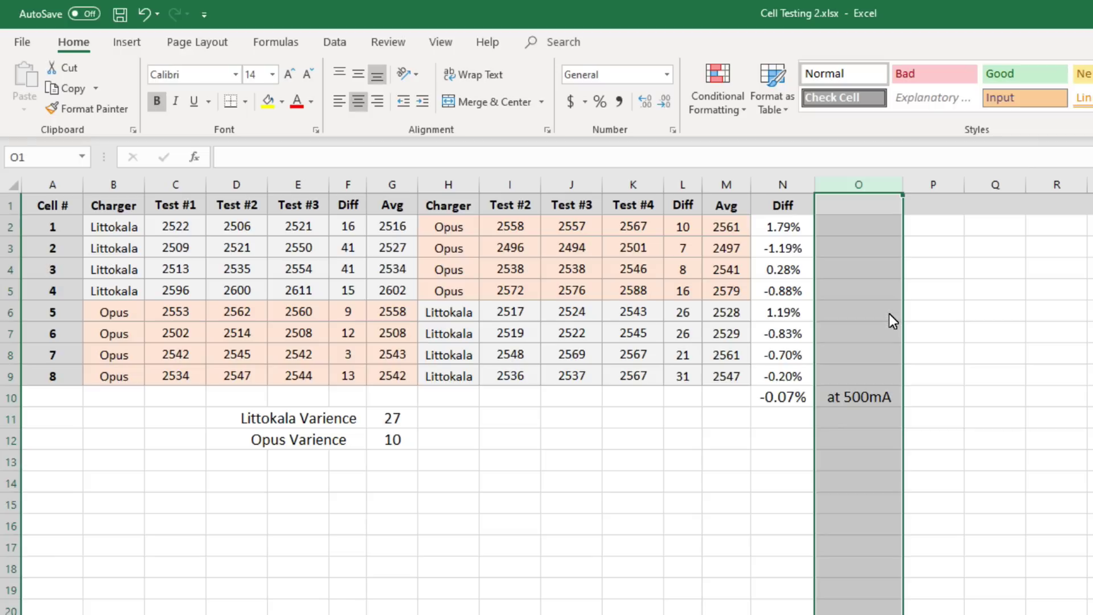
pyautogui.click(890, 313)
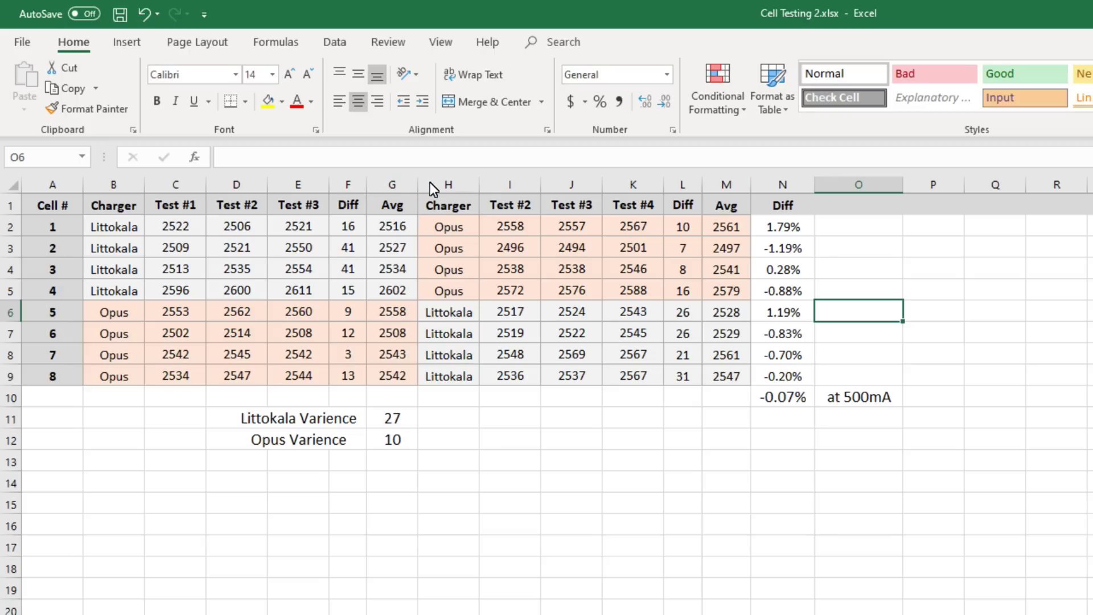
pyautogui.click(926, 313)
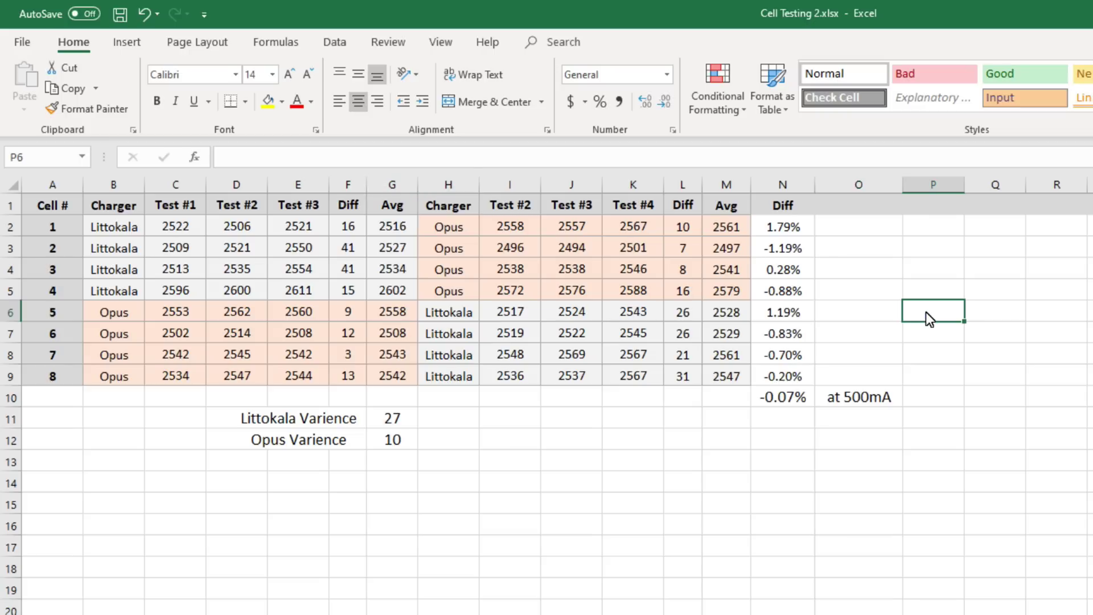